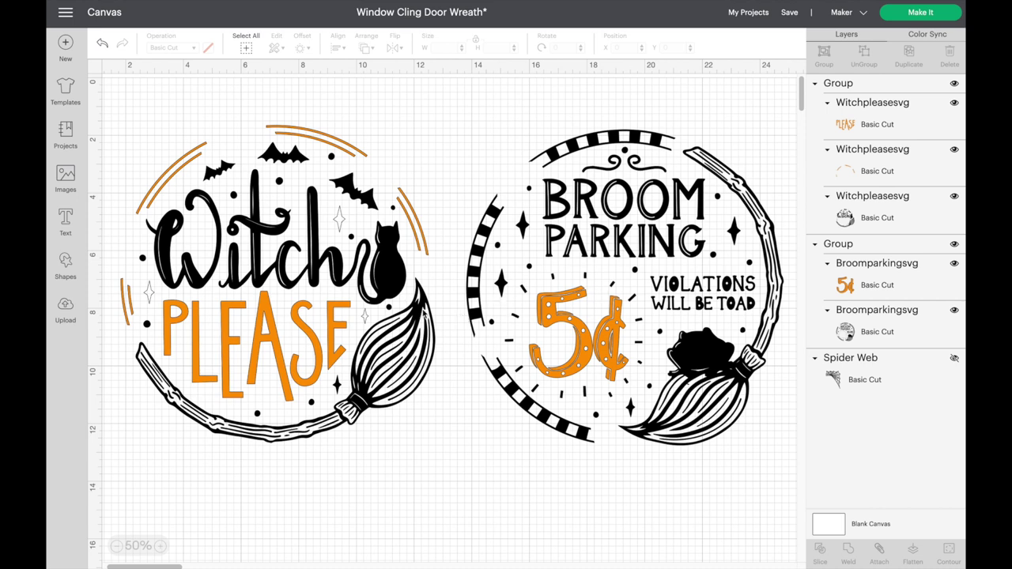
{"action": "left_click", "coordinate": [66, 310]}
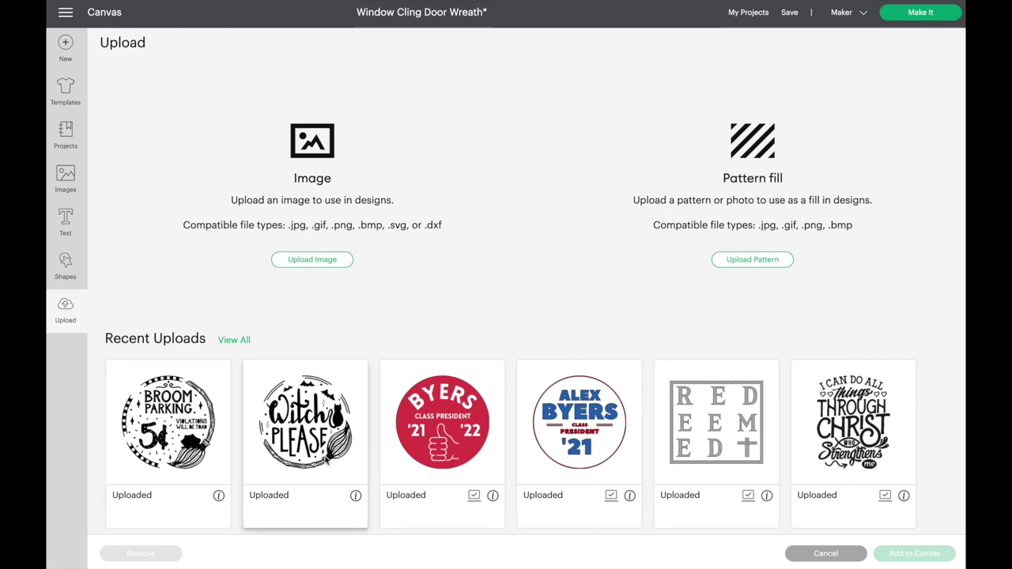
{"action": "left_click", "coordinate": [836, 554]}
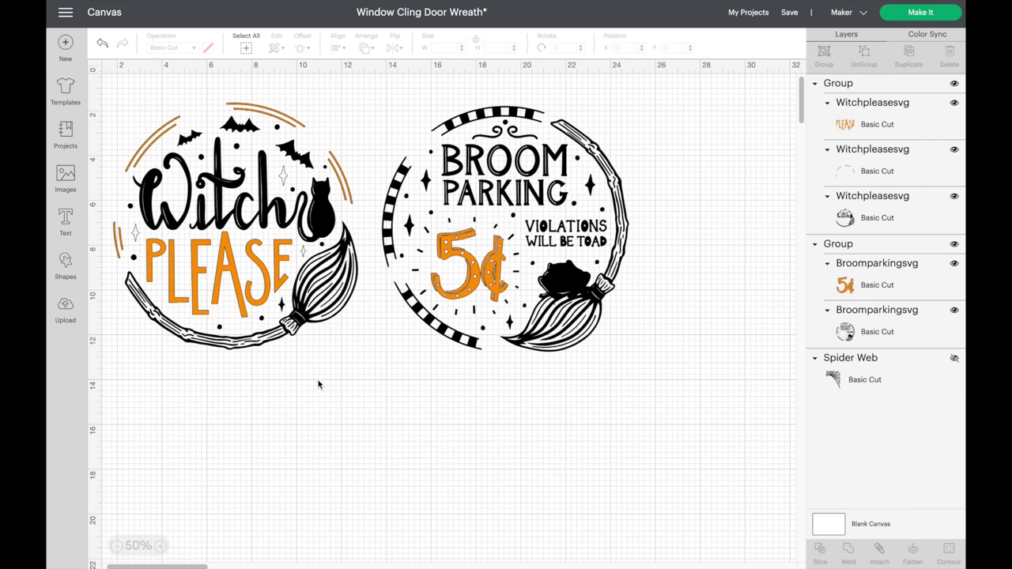
{"action": "left_click", "coordinate": [564, 349]}
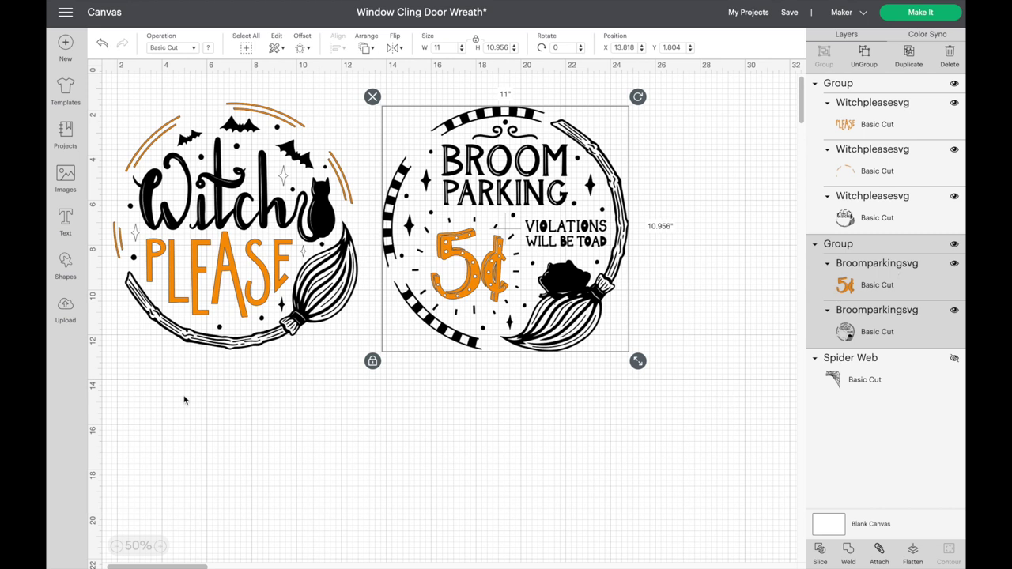
Add the uploaded Broom Parking image to the canvas and place it below the colored Broom Parking design
{"action": "left_click", "coordinate": [65, 312]}
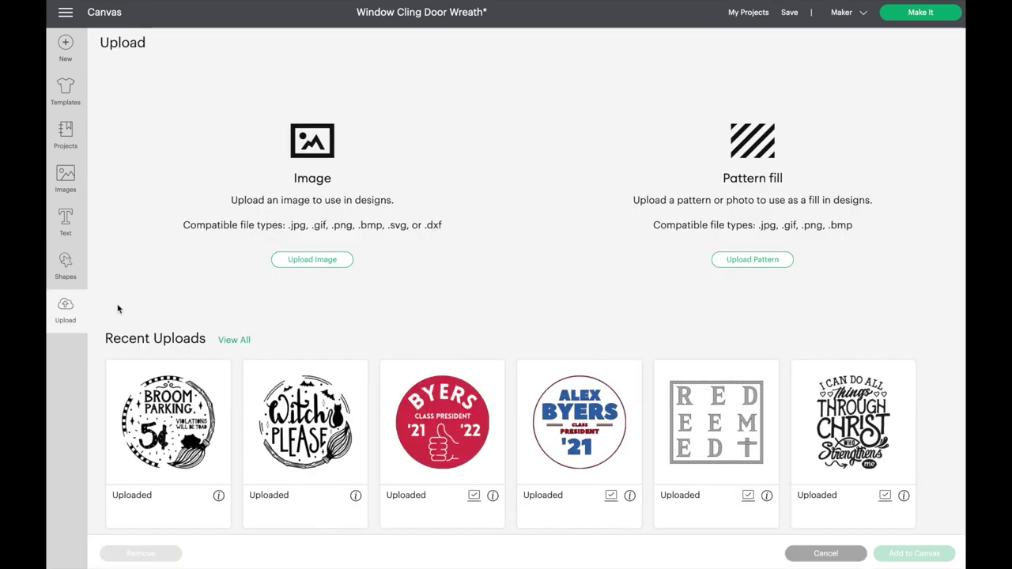
{"action": "left_click", "coordinate": [169, 473]}
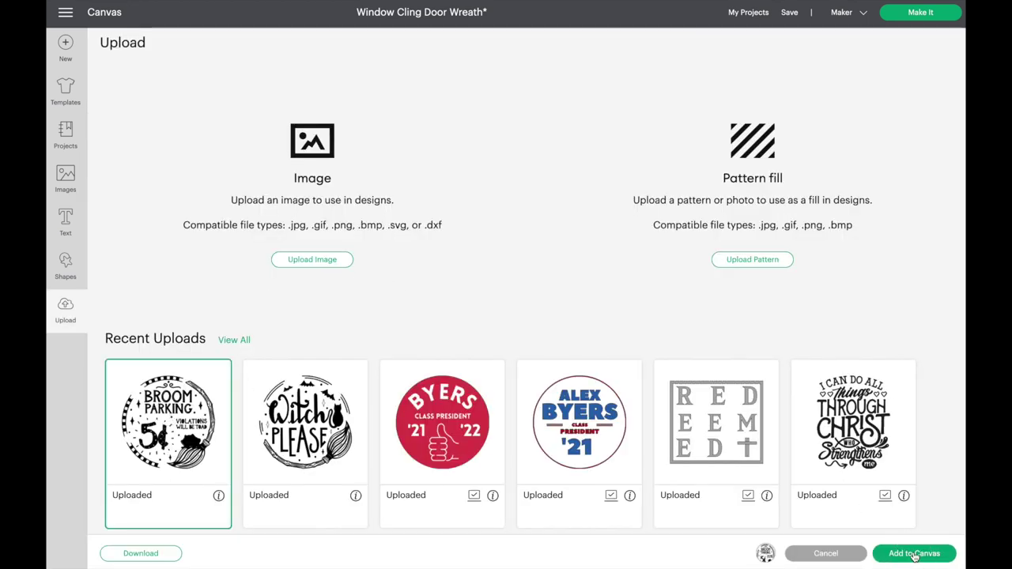
{"action": "left_click", "coordinate": [915, 553]}
{"action": "left_click_drag", "start_coordinate": [307, 289], "coordinate": [663, 491]}
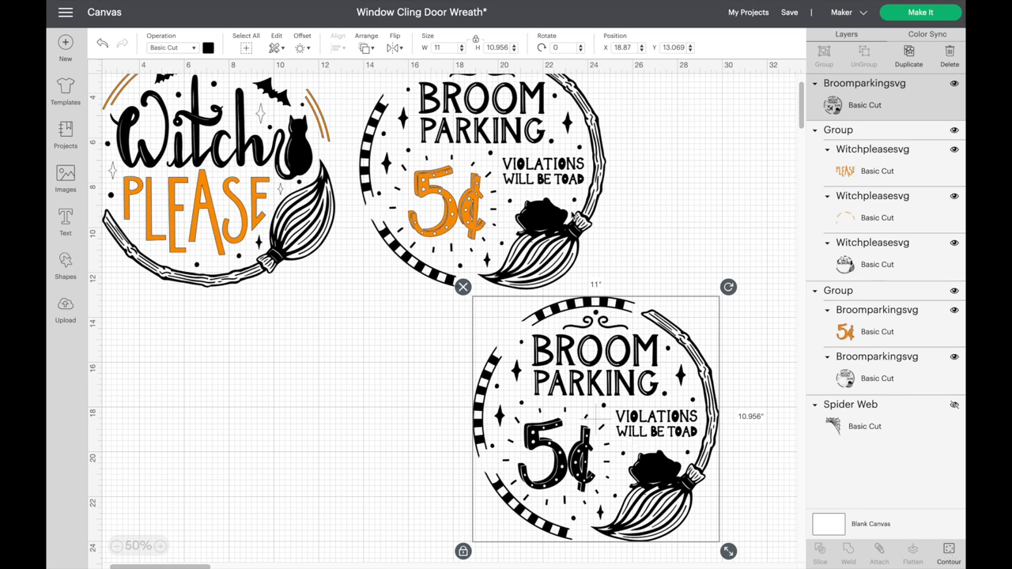
Duplicate the all-black Broom Parking image and place the copy beside the original
{"action": "left_click", "coordinate": [909, 52]}
{"action": "left_click_drag", "start_coordinate": [631, 372], "coordinate": [349, 374]}
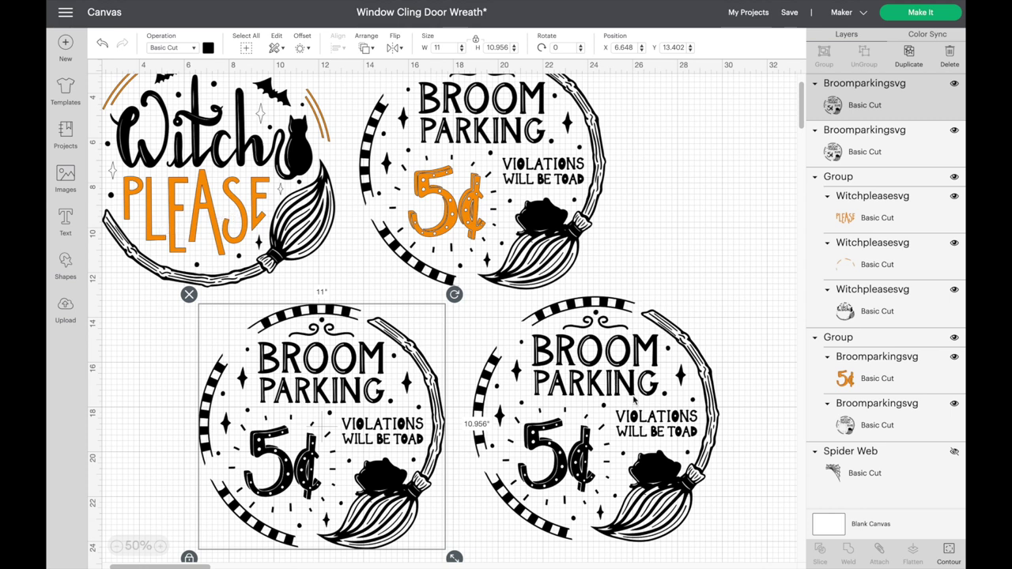
Examine the cut outlines of the original all-black Broom Parking image with Contour, leaving every portion as it is
{"action": "left_click", "coordinate": [643, 443]}
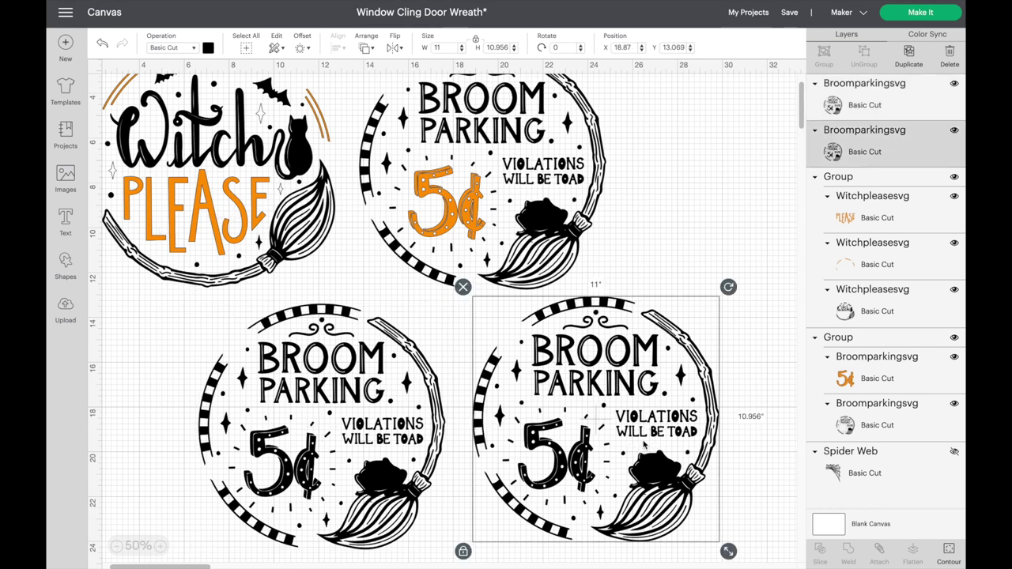
{"action": "left_click", "coordinate": [952, 557]}
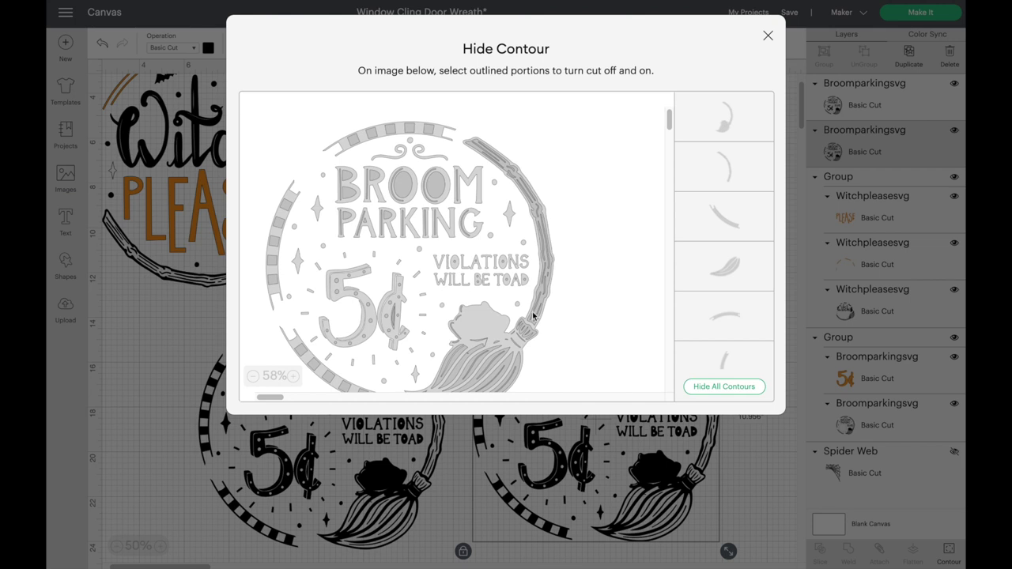
{"action": "left_click", "coordinate": [767, 38]}
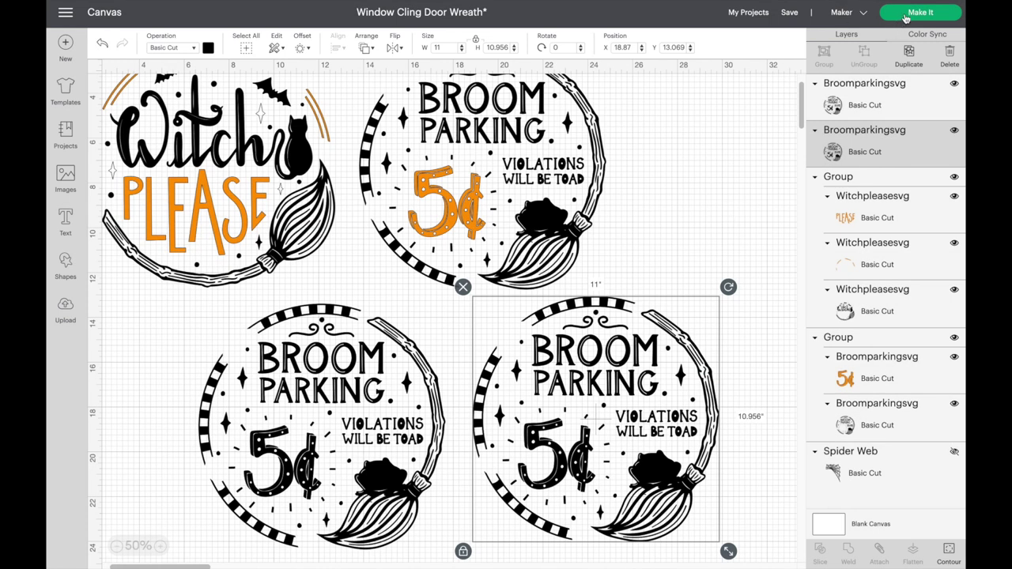
Delete both all-black Broom Parking images from the canvas
{"action": "left_click", "coordinate": [463, 291]}
{"action": "left_click", "coordinate": [374, 401]}
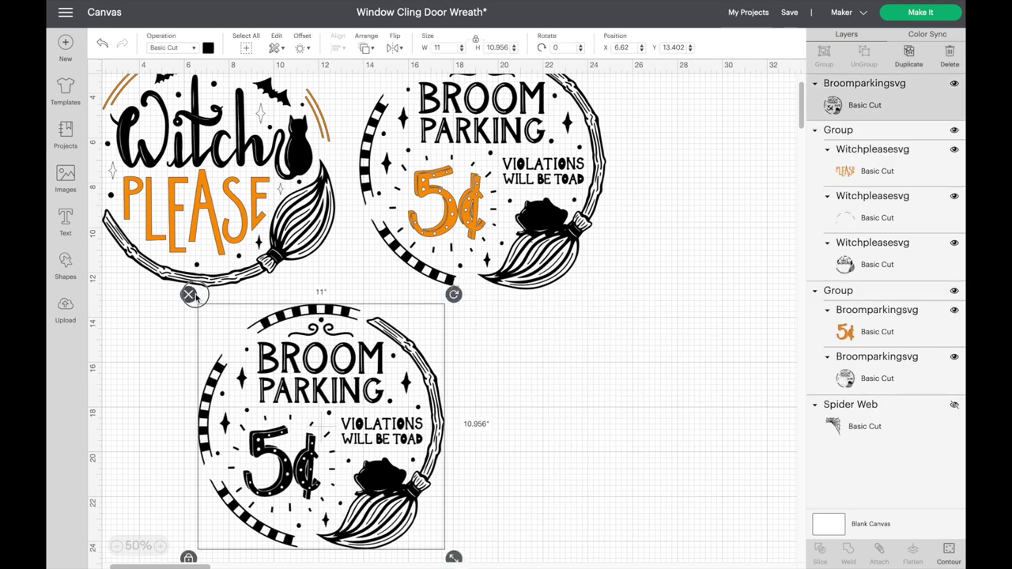
{"action": "left_click", "coordinate": [193, 294]}
{"action": "scroll", "coordinate": [527, 314], "scroll_direction": "up", "scroll_amount": 3}
{"action": "scroll", "coordinate": [528, 314], "scroll_direction": "left", "scroll_amount": 2}
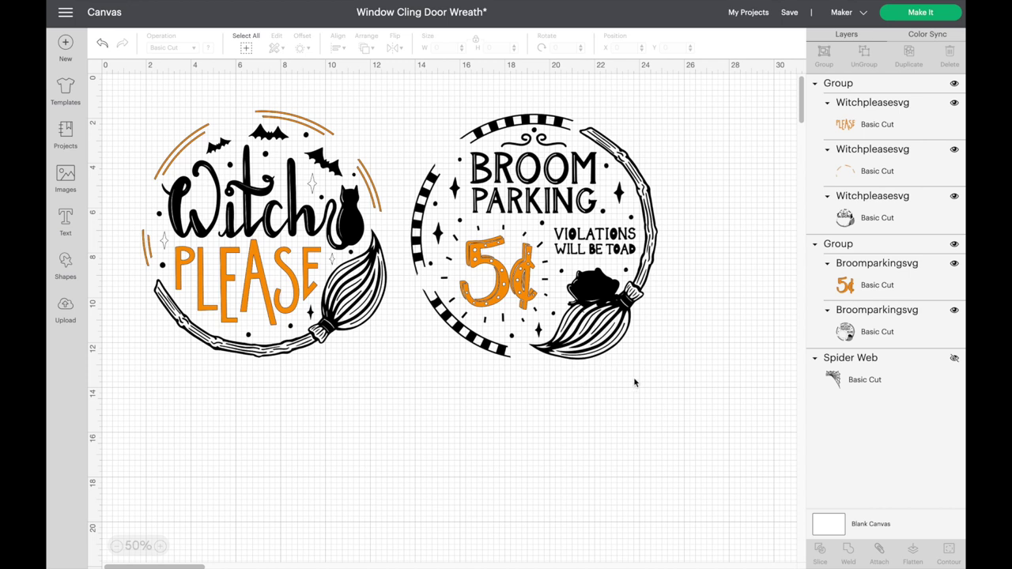
{"action": "left_click_drag", "start_coordinate": [680, 385], "coordinate": [445, 140]}
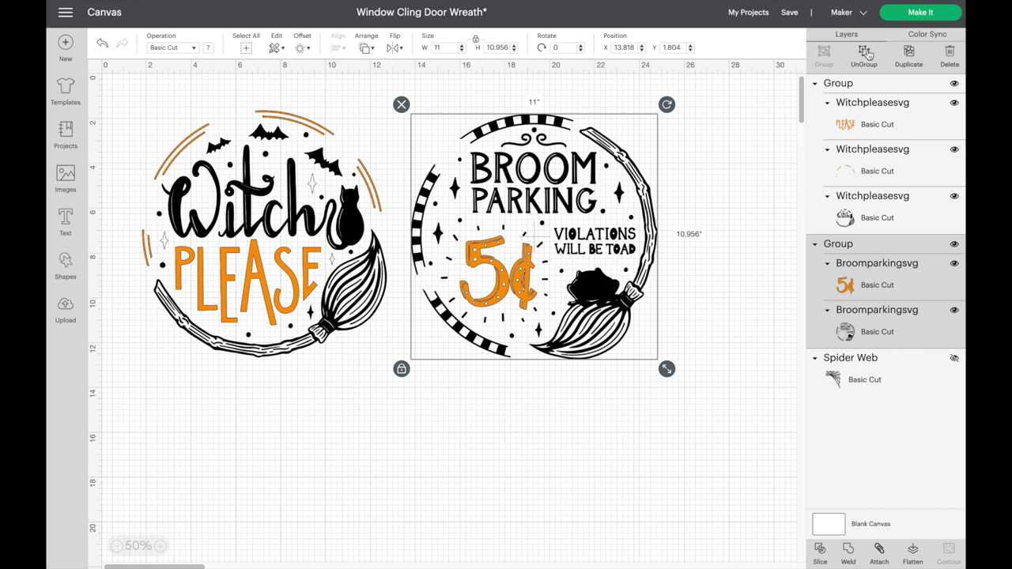
{"action": "left_click", "coordinate": [696, 322]}
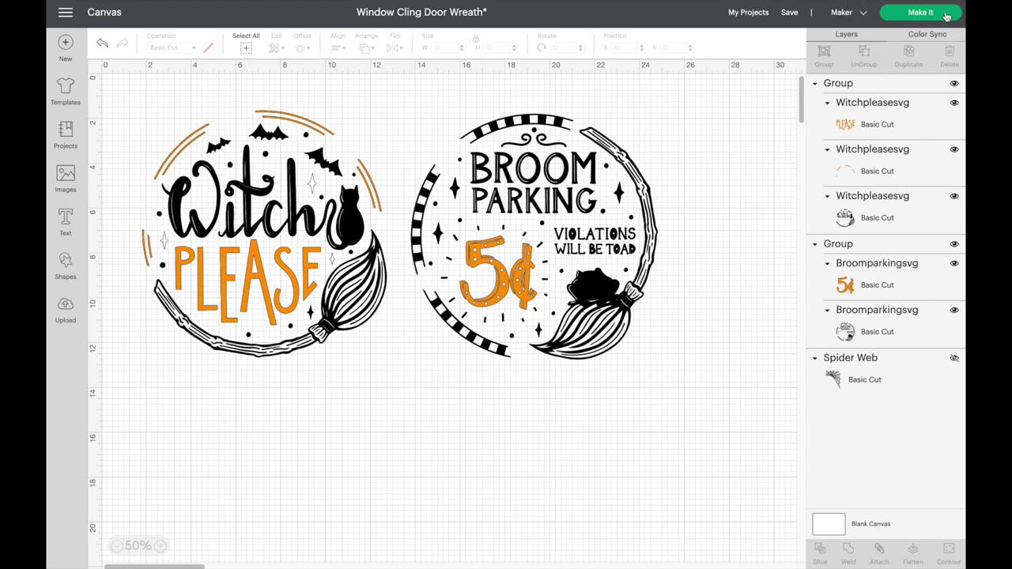
Send the project to the mat preview and review mats 2 and 3
{"action": "left_click", "coordinate": [919, 13]}
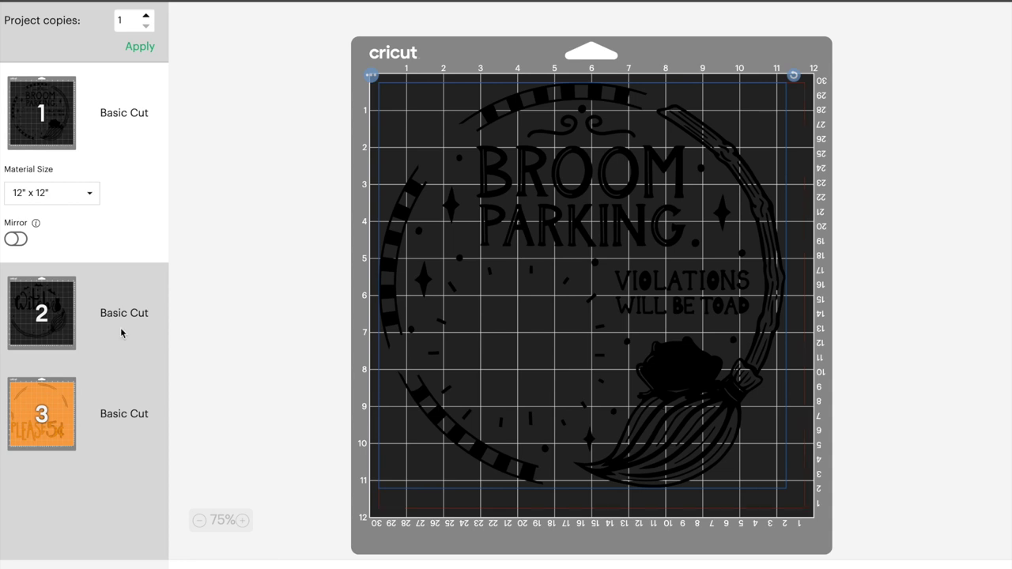
{"action": "left_click", "coordinate": [22, 315]}
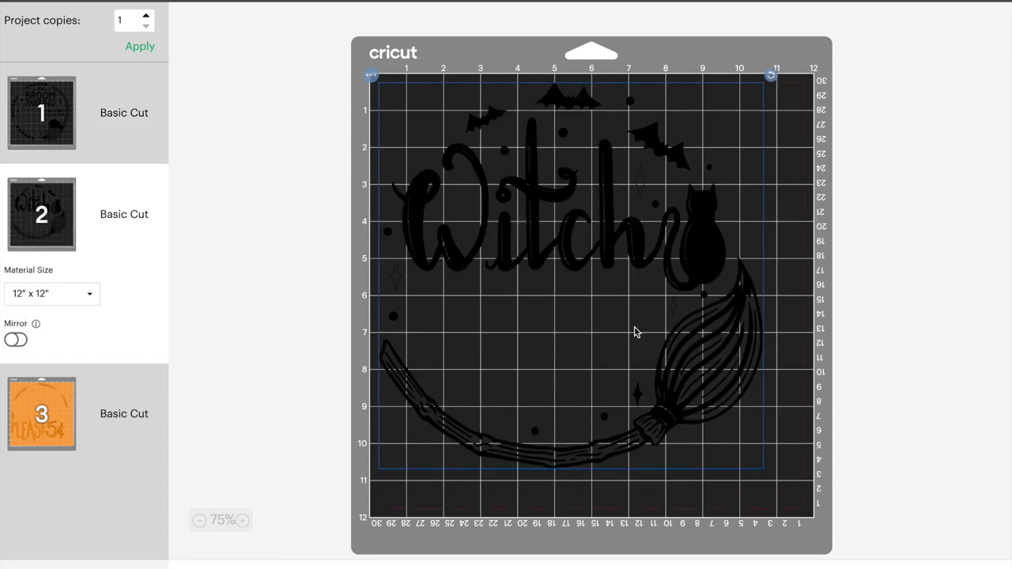
{"action": "left_click", "coordinate": [27, 435]}
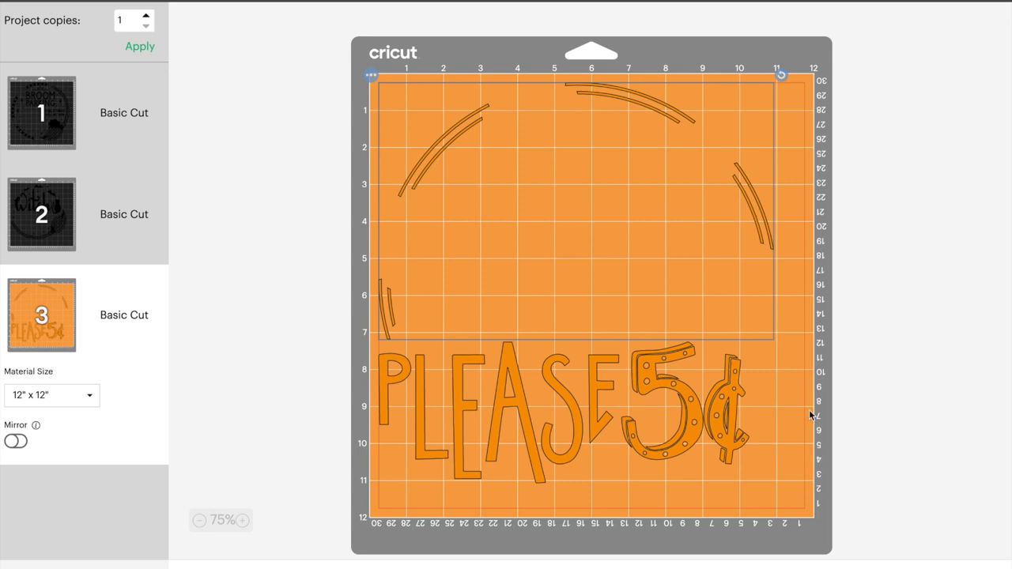
Move the word PLEASE up into the empty space between the arcs on the orange mat
{"action": "left_click", "coordinate": [586, 485]}
{"action": "left_click_drag", "start_coordinate": [538, 418], "coordinate": [609, 228]}
{"action": "left_click", "coordinate": [734, 421]}
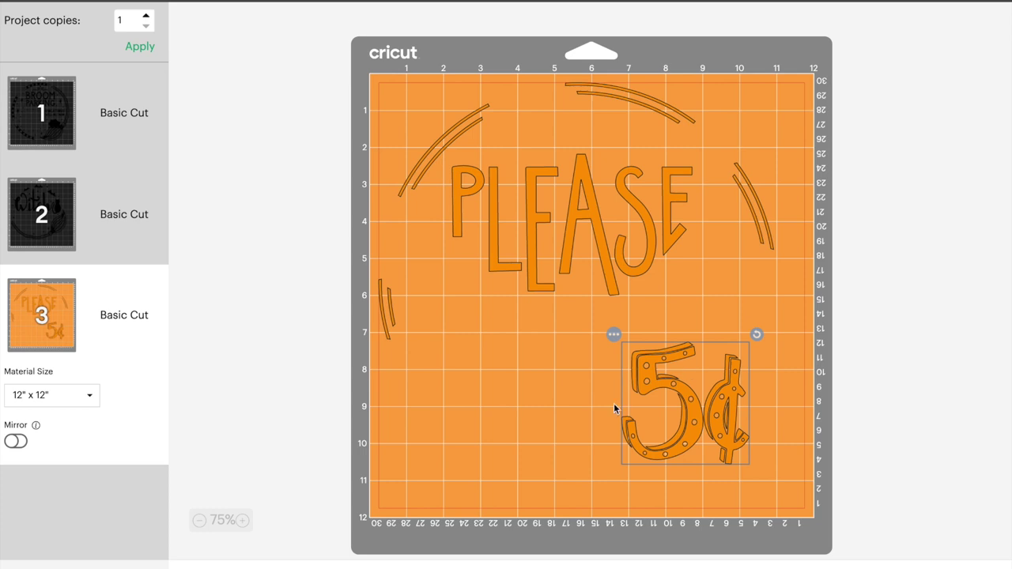
Mirror the orange mat and move PLEASE and the 5¢ up closer to the arcs to save material
{"action": "left_click", "coordinate": [16, 443]}
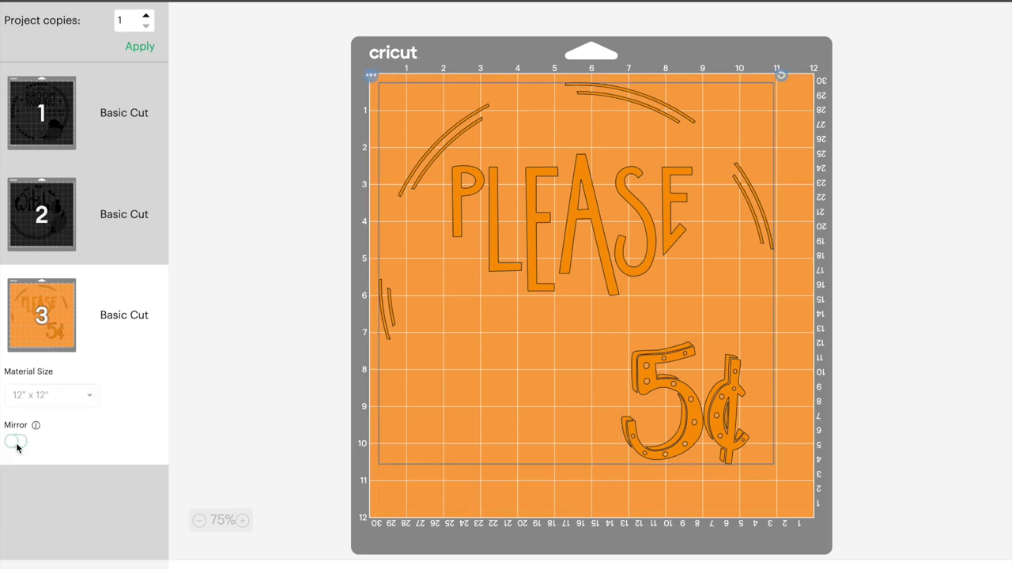
{"action": "left_click", "coordinate": [650, 239]}
{"action": "left_click_drag", "start_coordinate": [652, 240], "coordinate": [650, 233]}
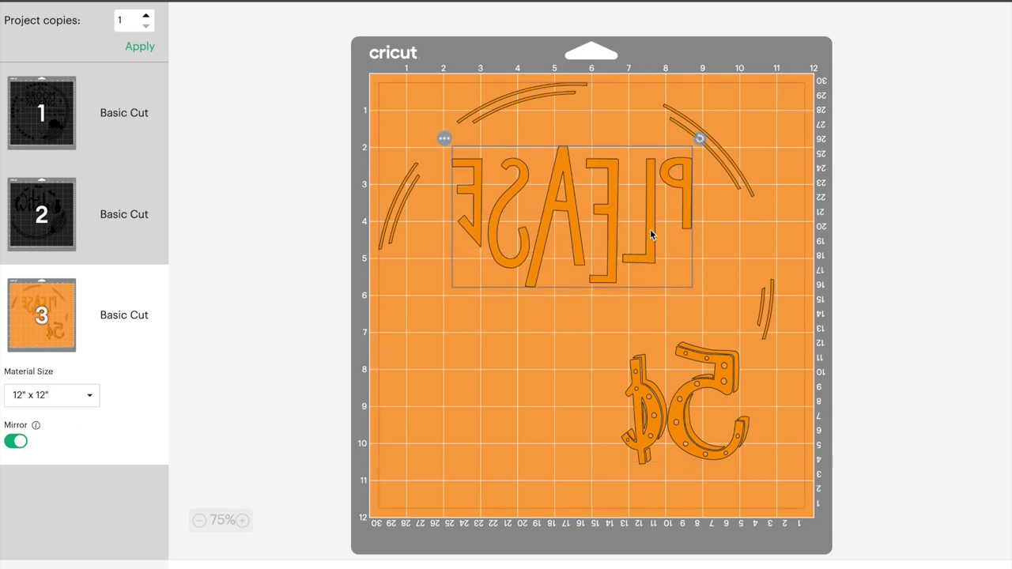
{"action": "left_click_drag", "start_coordinate": [738, 387], "coordinate": [743, 318]}
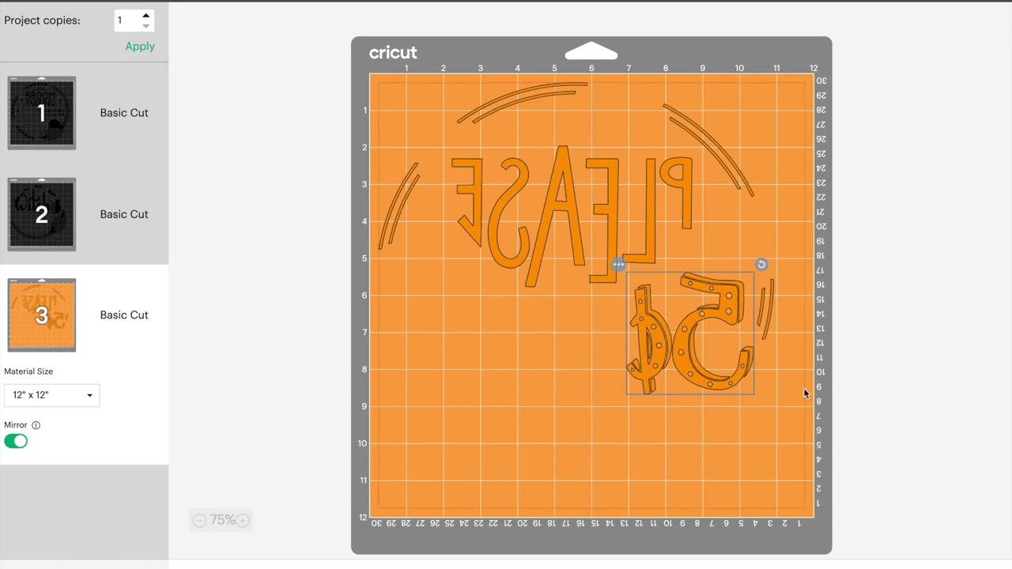
Turn on mirroring for both black mats, the Witch mat and the Broom Parking mat
{"action": "left_click", "coordinate": [53, 254]}
{"action": "left_click", "coordinate": [15, 340]}
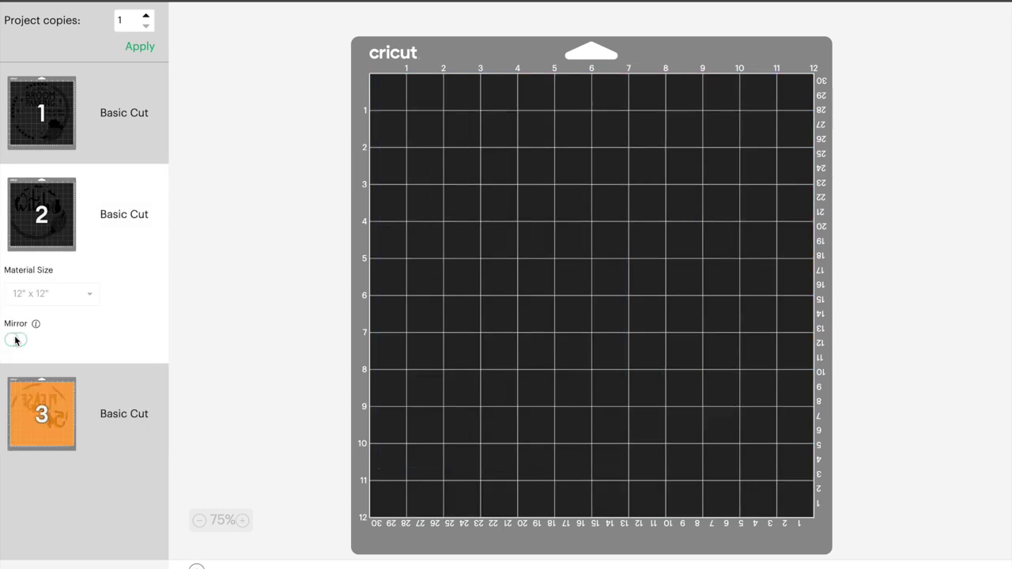
{"action": "left_click", "coordinate": [65, 132]}
{"action": "left_click", "coordinate": [16, 239]}
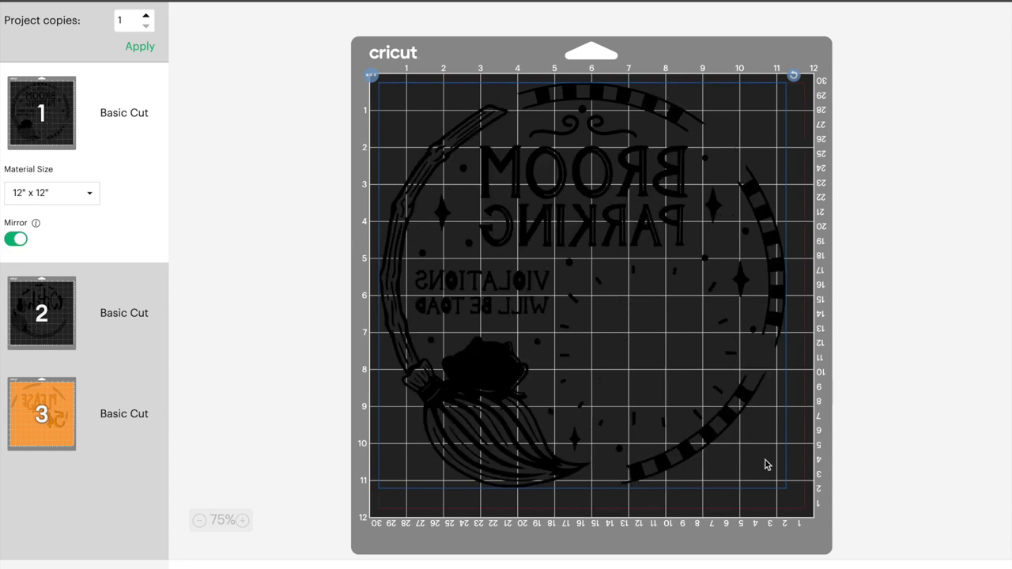
Continue to the cutting setup and connect the Maker machine over USB
{"action": "left_click", "coordinate": [952, 564]}
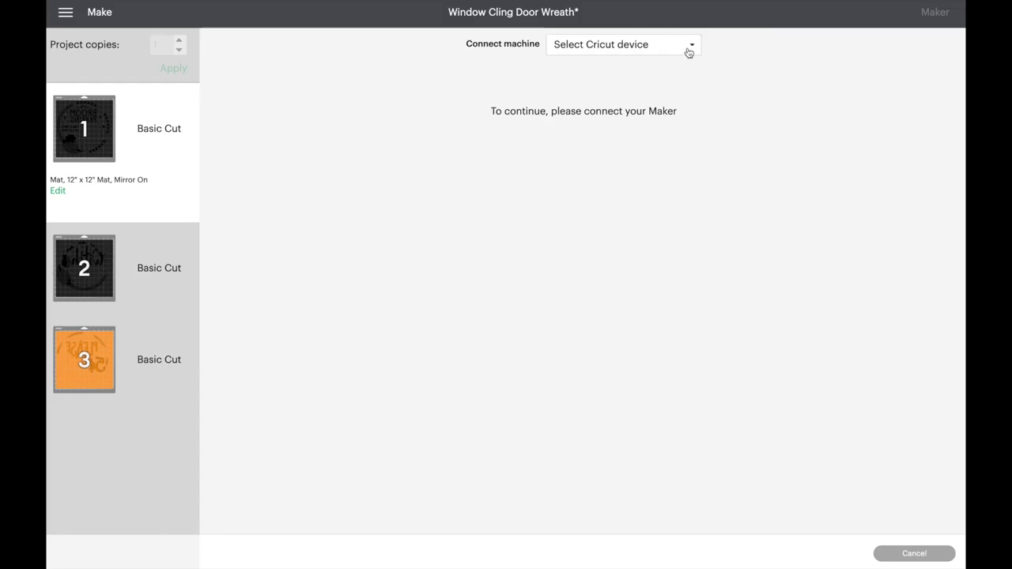
{"action": "left_click", "coordinate": [689, 49]}
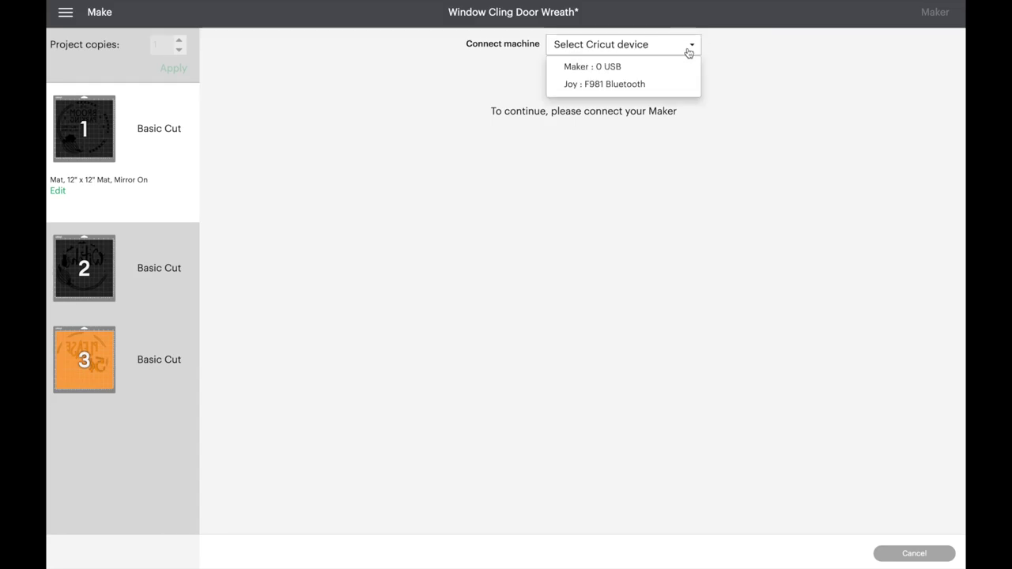
{"action": "left_click", "coordinate": [585, 66]}
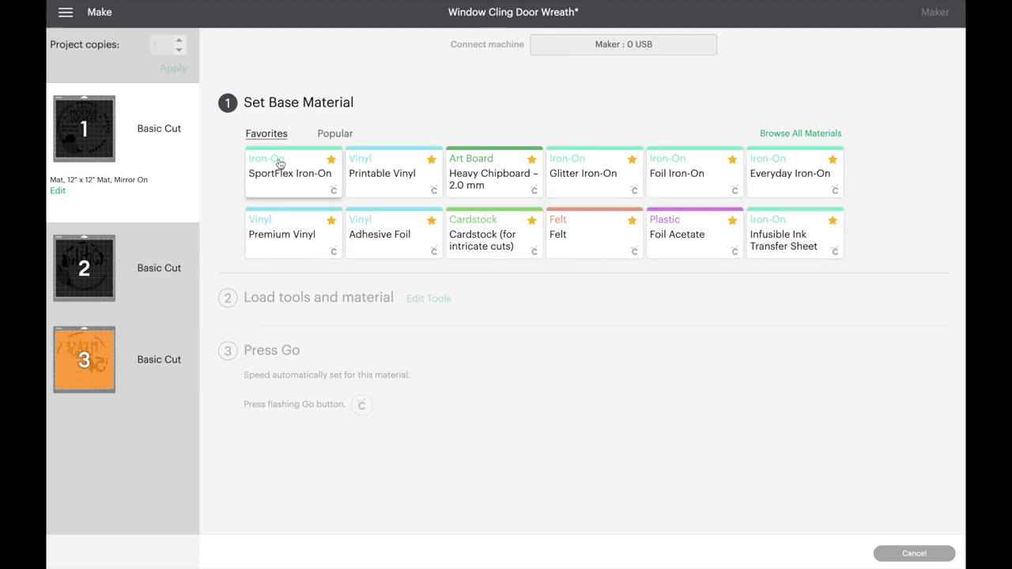
Search all materials for "window" and set the base material to Window Cling
{"action": "left_click", "coordinate": [803, 133]}
{"action": "left_click", "coordinate": [671, 61]}
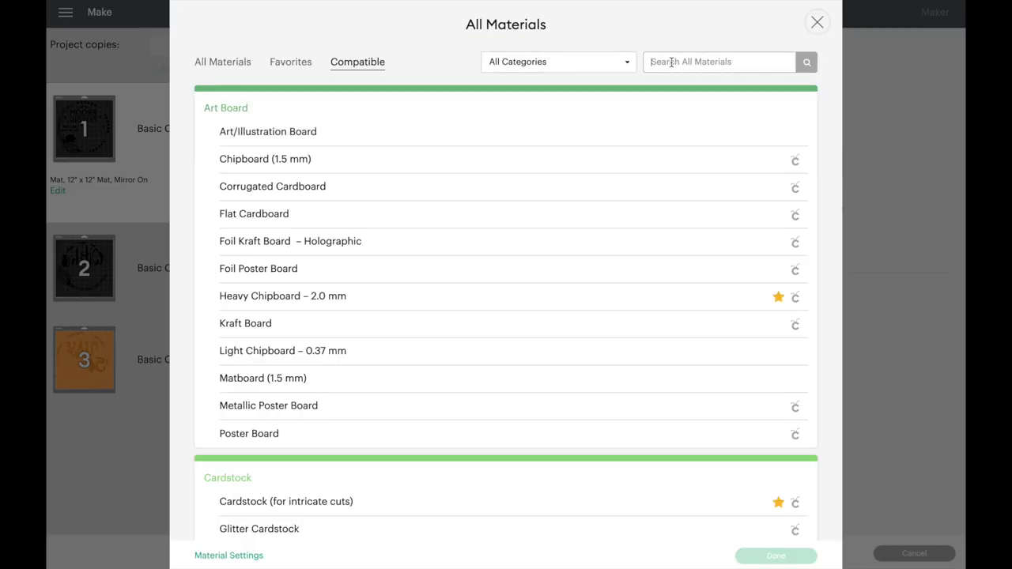
{"action": "type", "text": "win"}
{"action": "key", "text": "Return"}
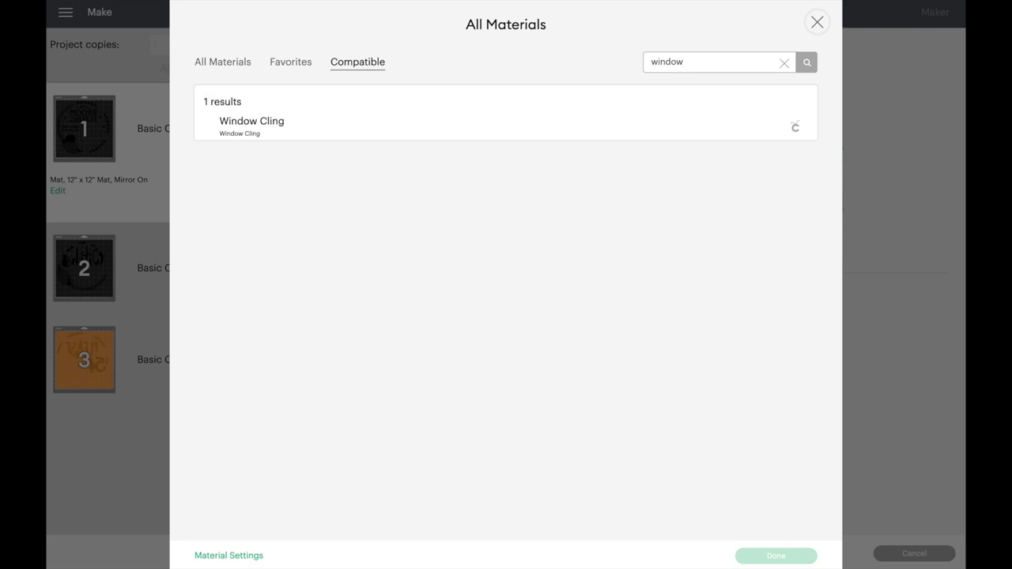
{"action": "left_click", "coordinate": [329, 127]}
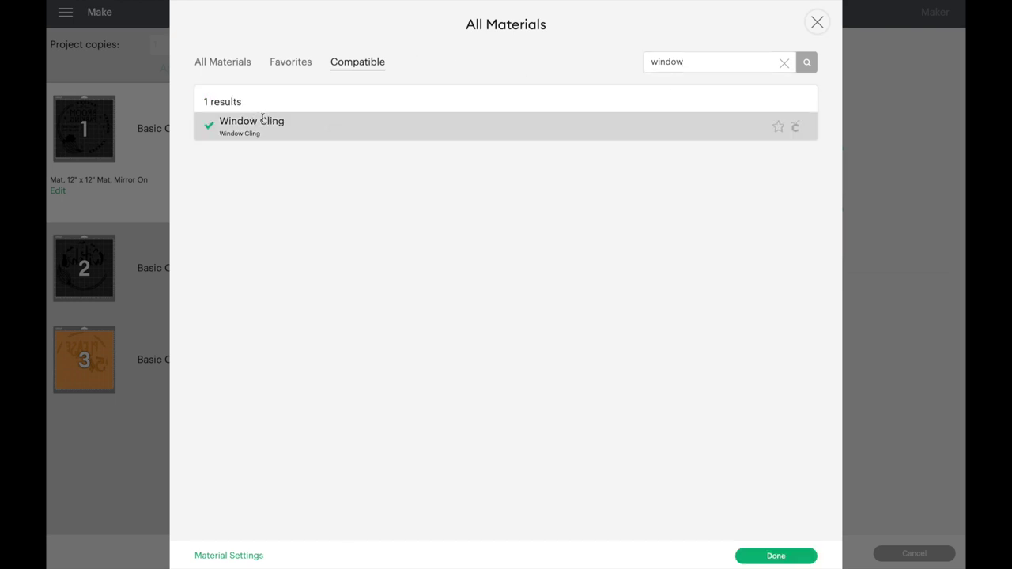
{"action": "left_click", "coordinate": [777, 557]}
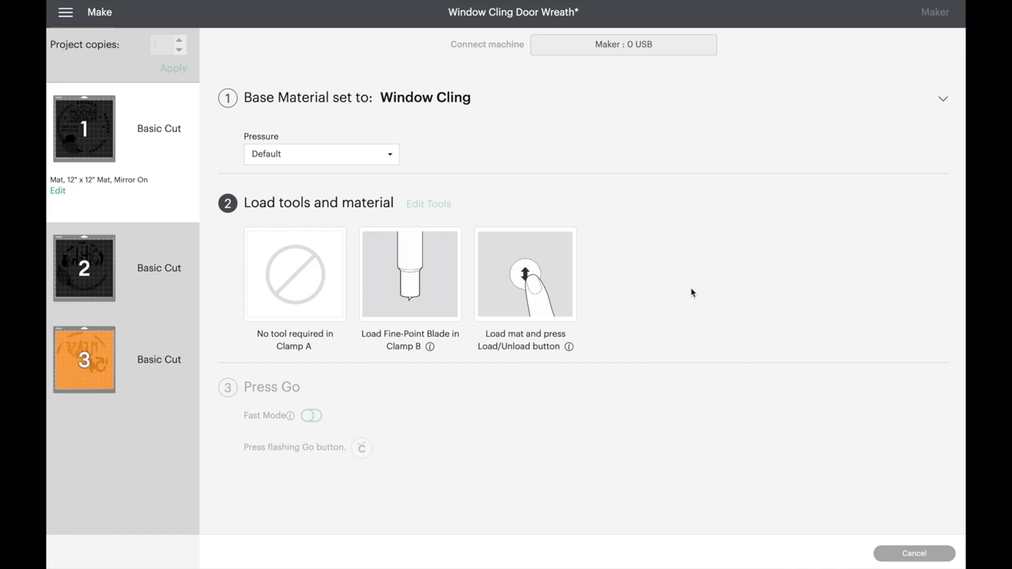